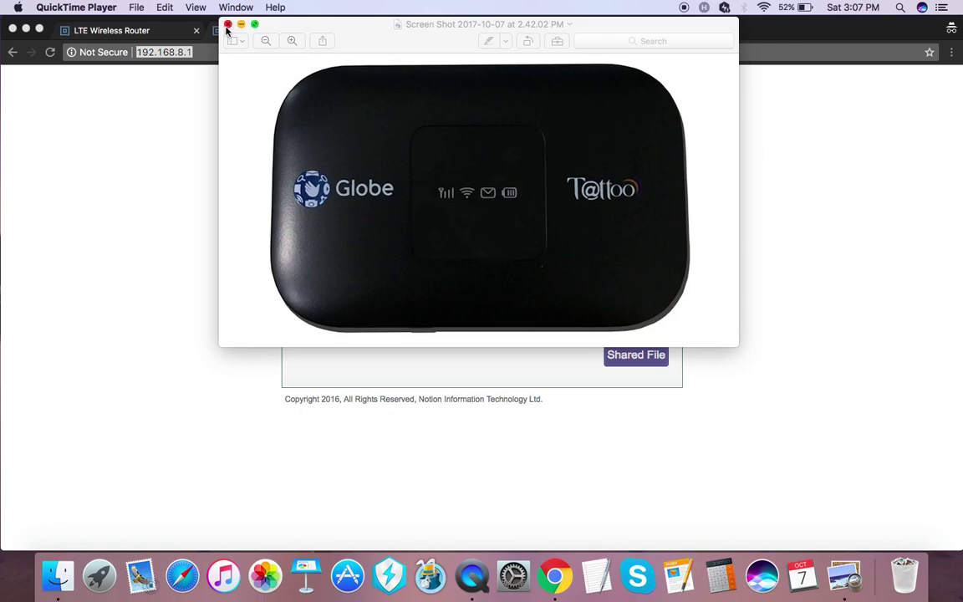
pyautogui.click(142, 101)
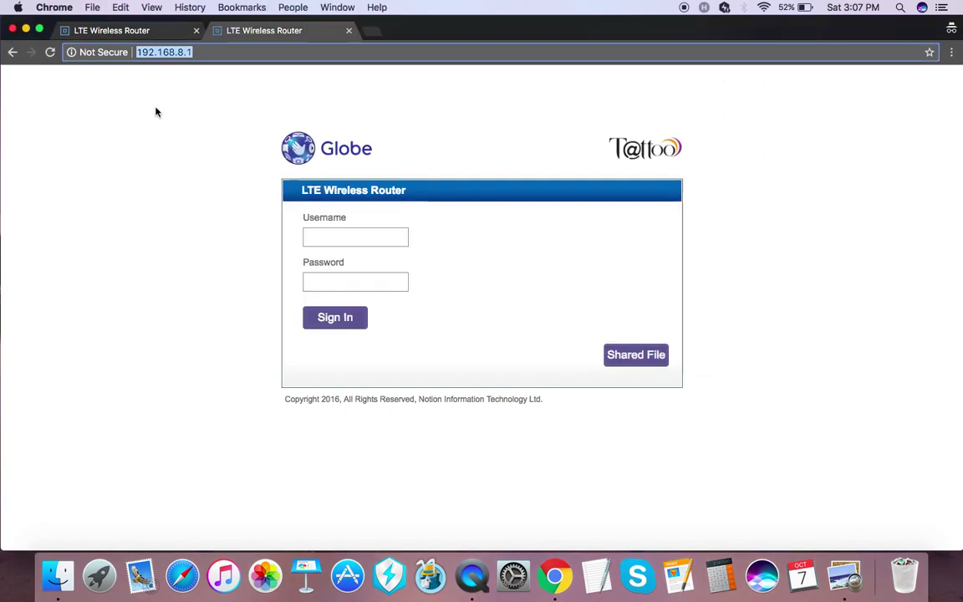
pyautogui.click(215, 52)
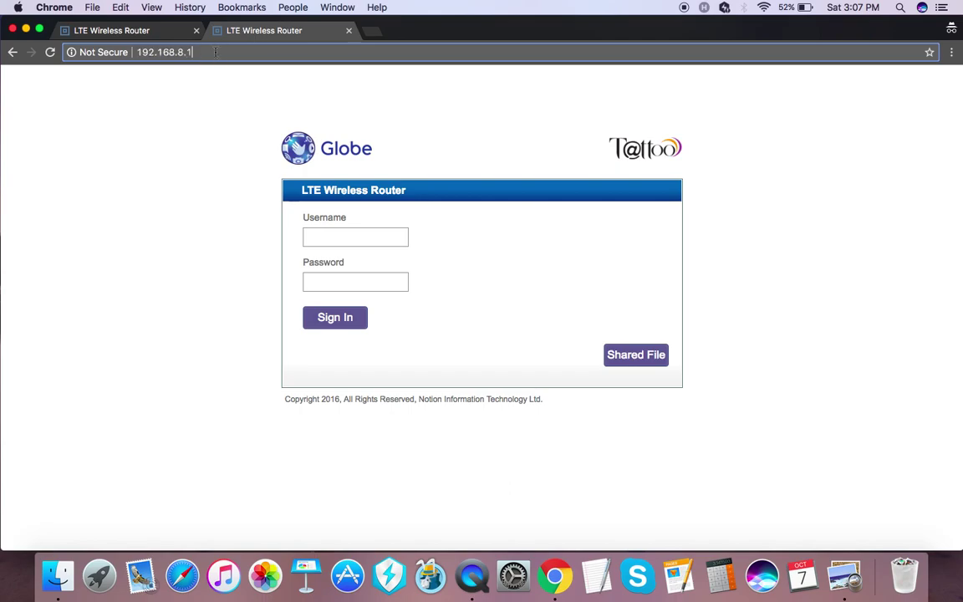
pyautogui.press('super+a')
pyautogui.click(148, 51)
pyautogui.click(205, 50)
pyautogui.moveTo(176, 52); pyautogui.dragTo(199, 53)
pyautogui.click(183, 52)
pyautogui.doubleClick(185, 51)
pyautogui.click(184, 52)
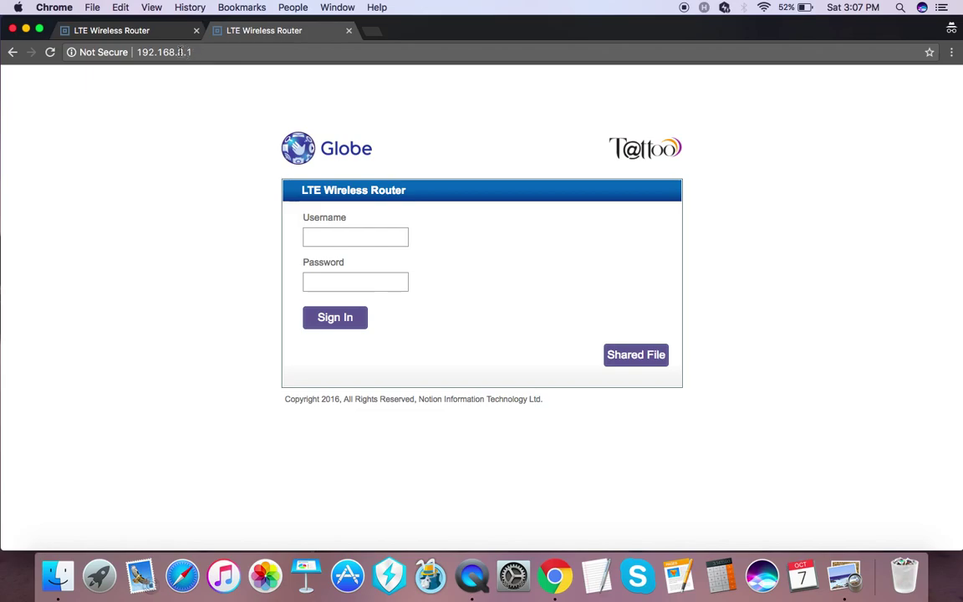
pyautogui.doubleClick(184, 52)
pyautogui.click(190, 72)
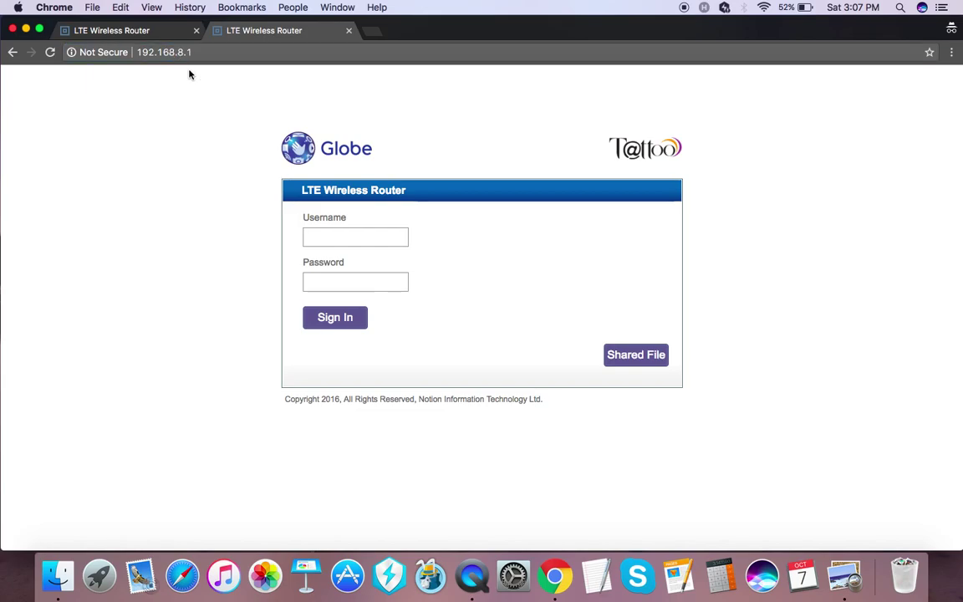
pyautogui.click(199, 52)
pyautogui.click(207, 76)
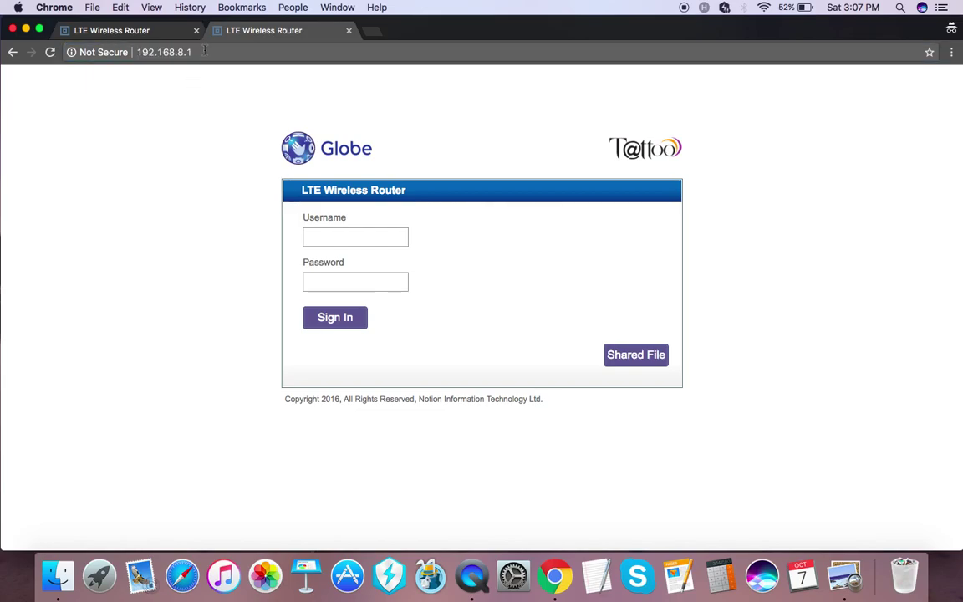
pyautogui.click(201, 51)
pyautogui.click(187, 90)
pyautogui.click(178, 53)
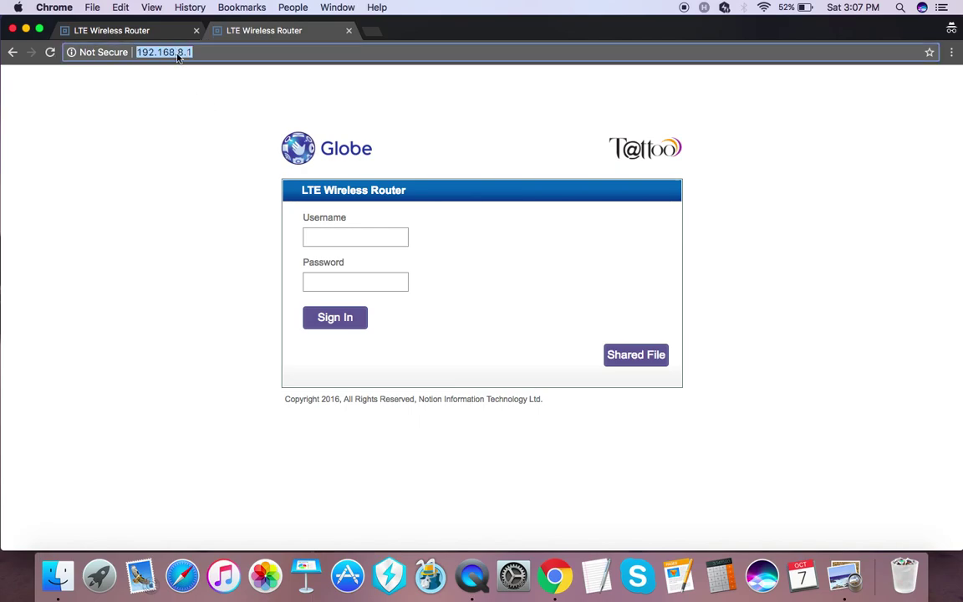
pyautogui.click(191, 83)
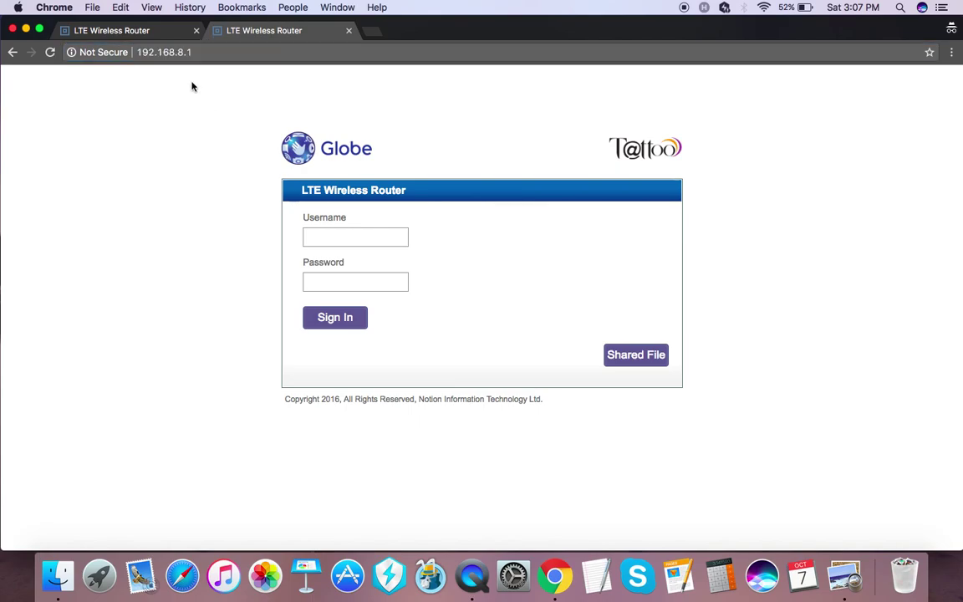
pyautogui.click(150, 54)
pyautogui.click(219, 52)
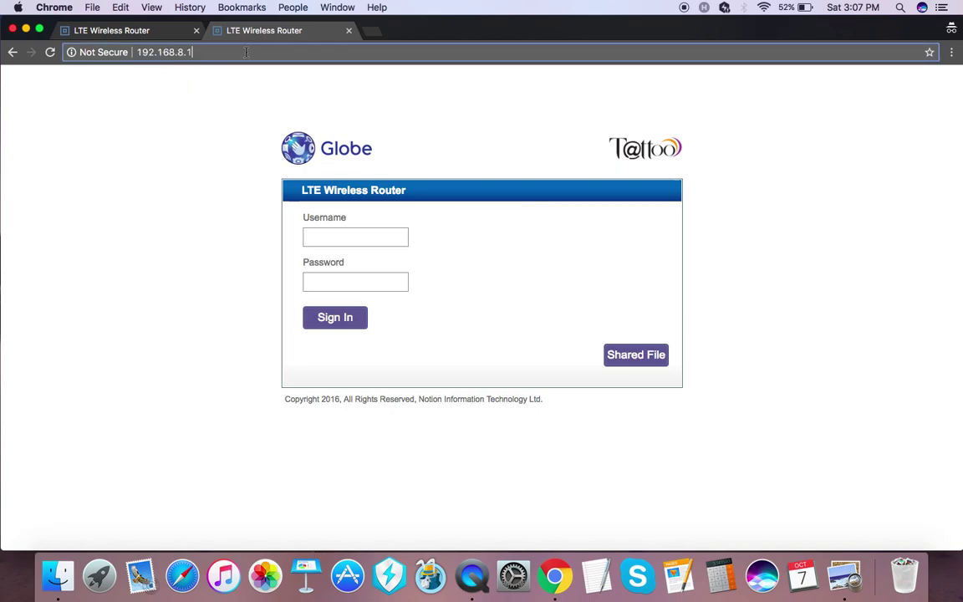
pyautogui.click(320, 236)
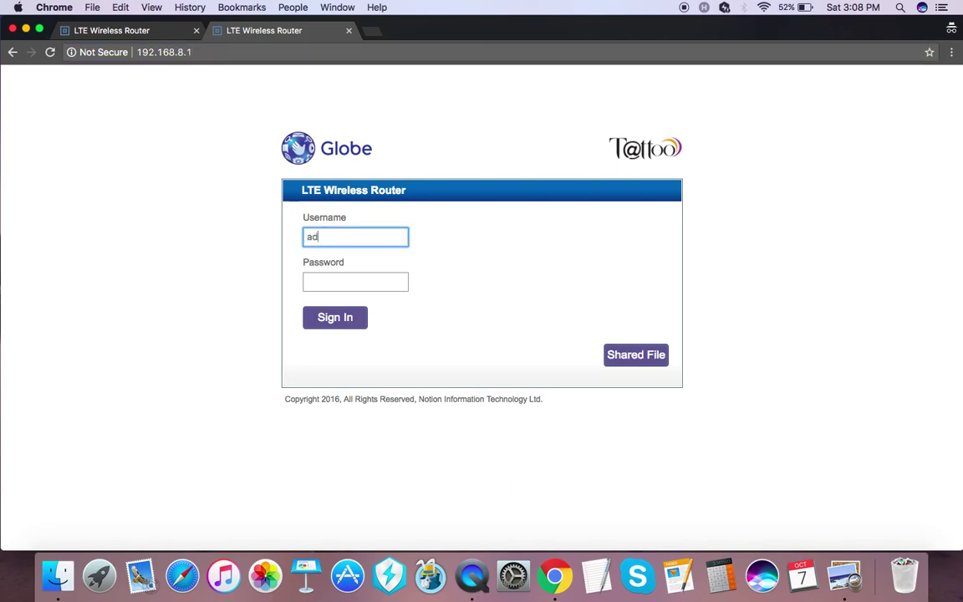
# Step: Sign in to the router admin as user admin with the admin password and bring up the dashboard
pyautogui.press('Tab')
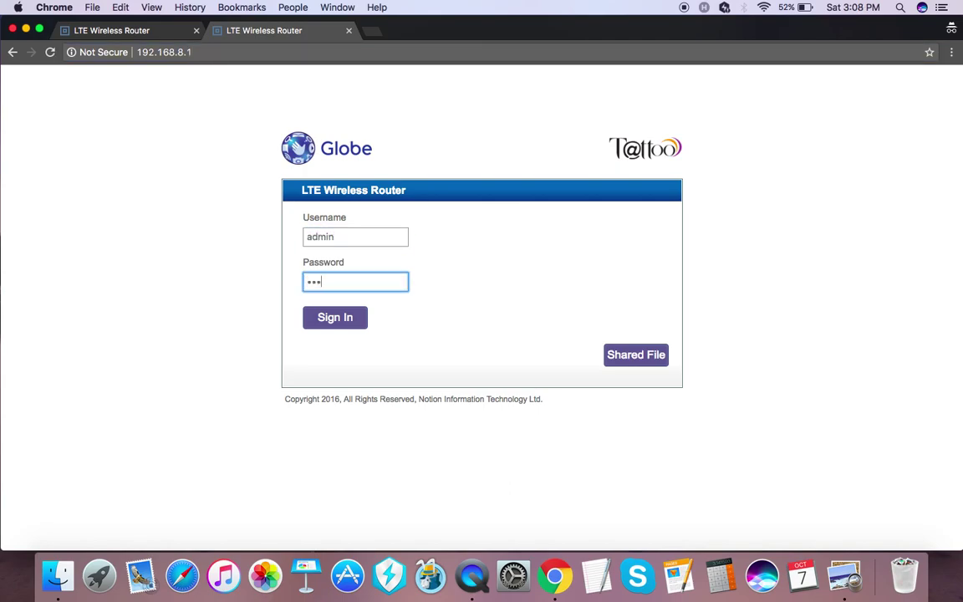
pyautogui.click(316, 236)
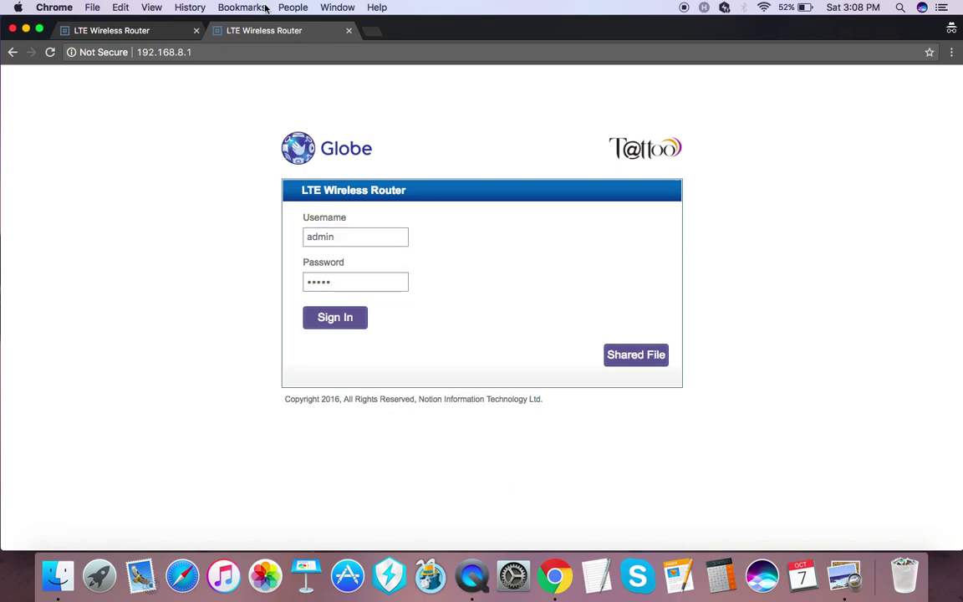
pyautogui.click(336, 320)
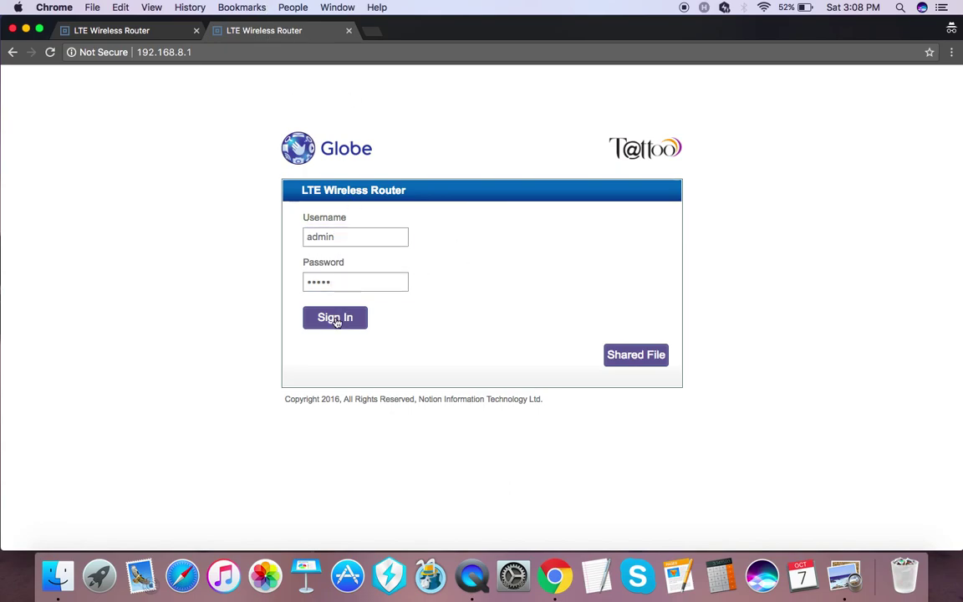
pyautogui.click(139, 31)
pyautogui.click(264, 32)
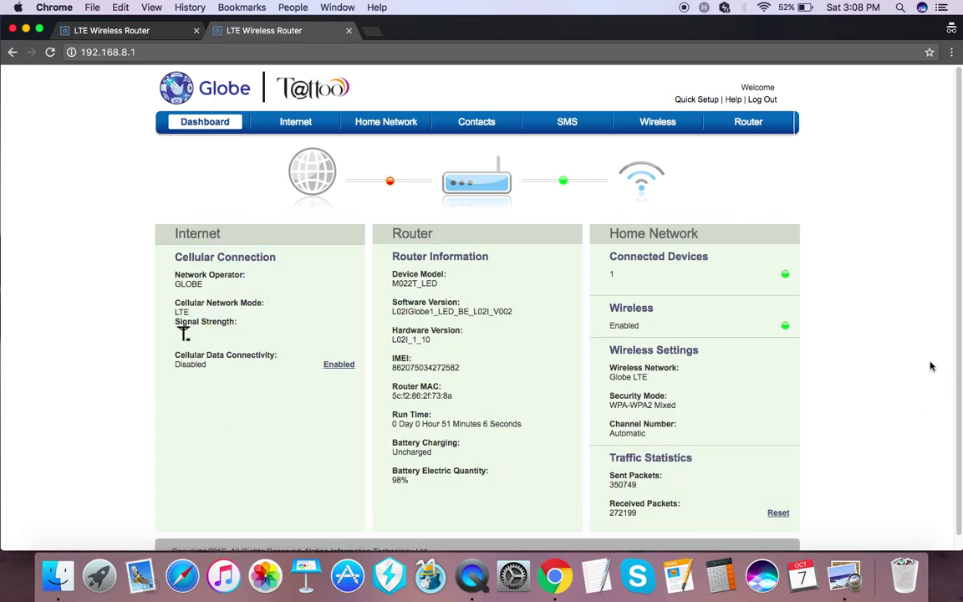
# Step: Open the SMS inbox showing the two unread messages from Globe
pyautogui.scroll(-1, 931, 366)
pyautogui.scroll(1, 927, 366)
pyautogui.click(568, 123)
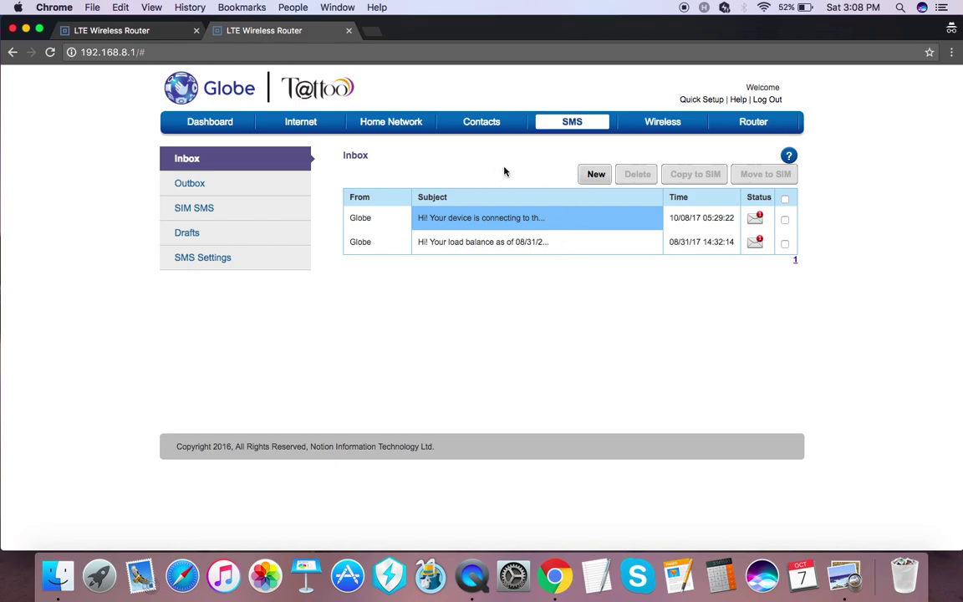
# Step: Go to Wireless Security Settings in the router's Wireless section
pyautogui.click(655, 126)
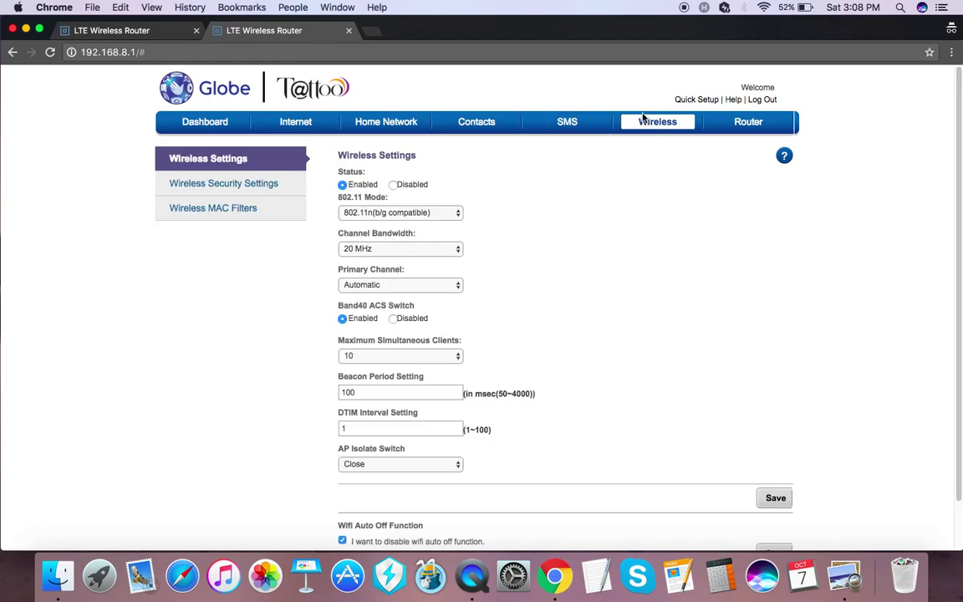
pyautogui.click(230, 189)
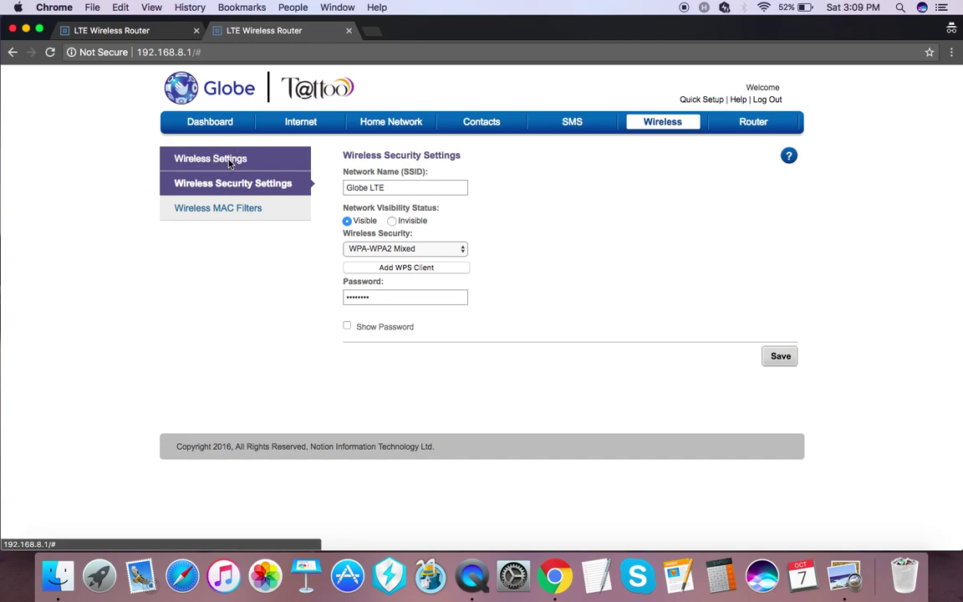
pyautogui.click(230, 162)
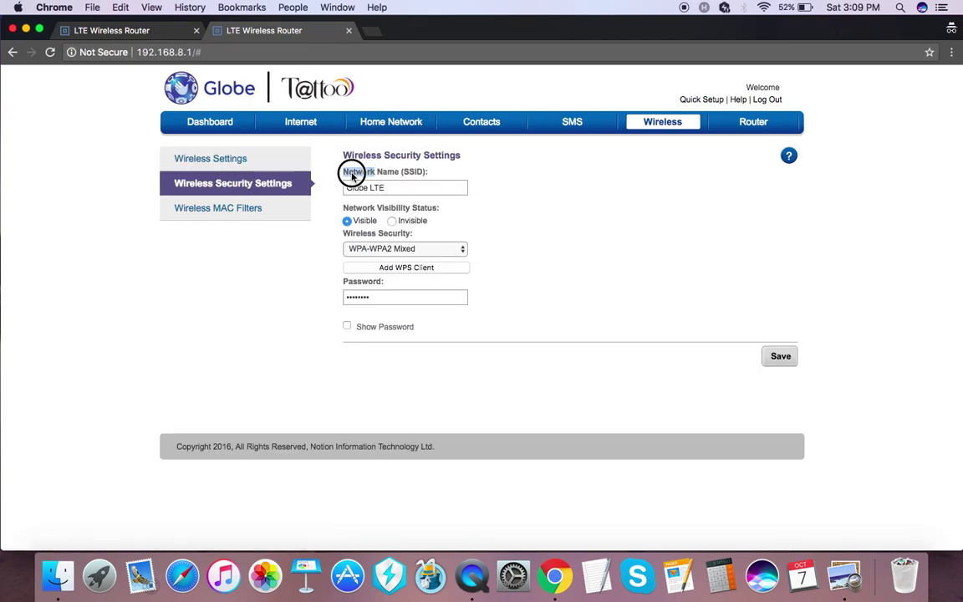
# Step: Check the Globe LTE network name and reveal its Wi-Fi password as plain text
pyautogui.click(399, 187)
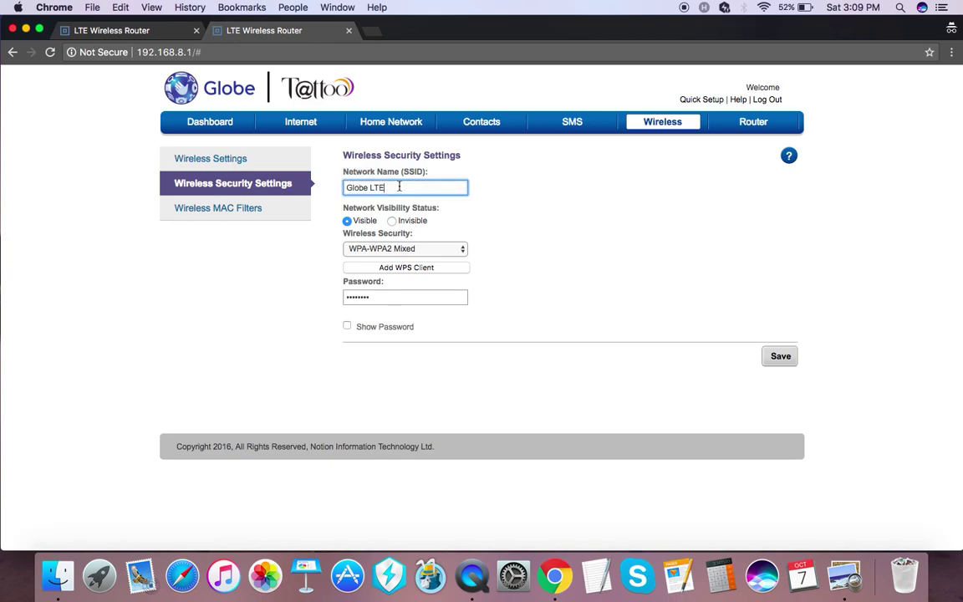
pyautogui.click(383, 174)
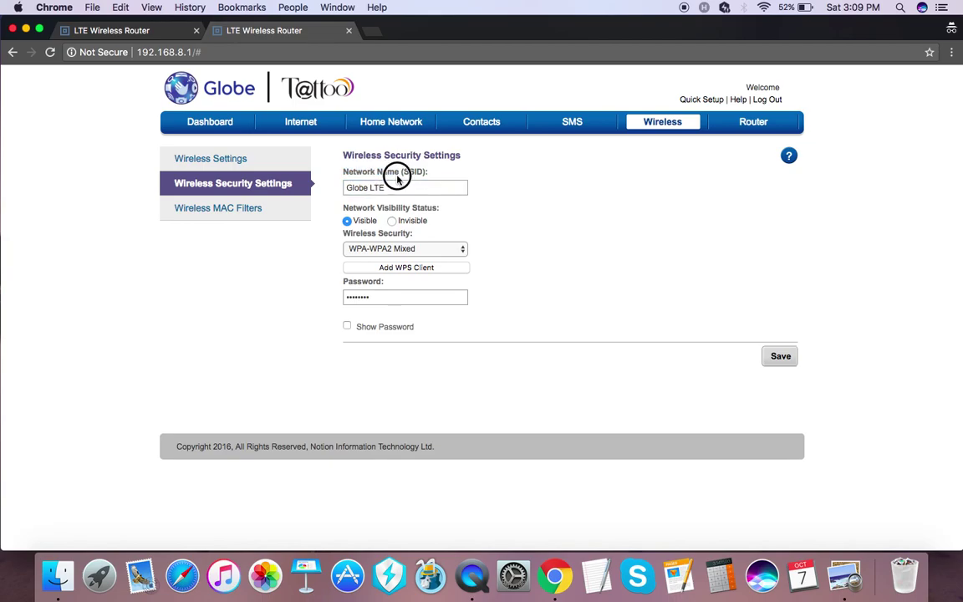
pyautogui.click(401, 187)
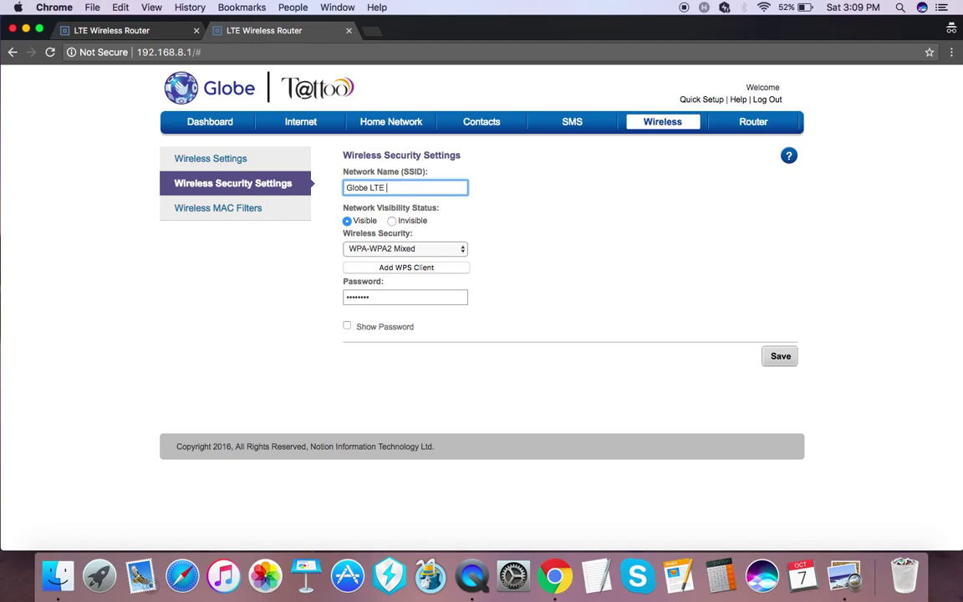
pyautogui.click(420, 296)
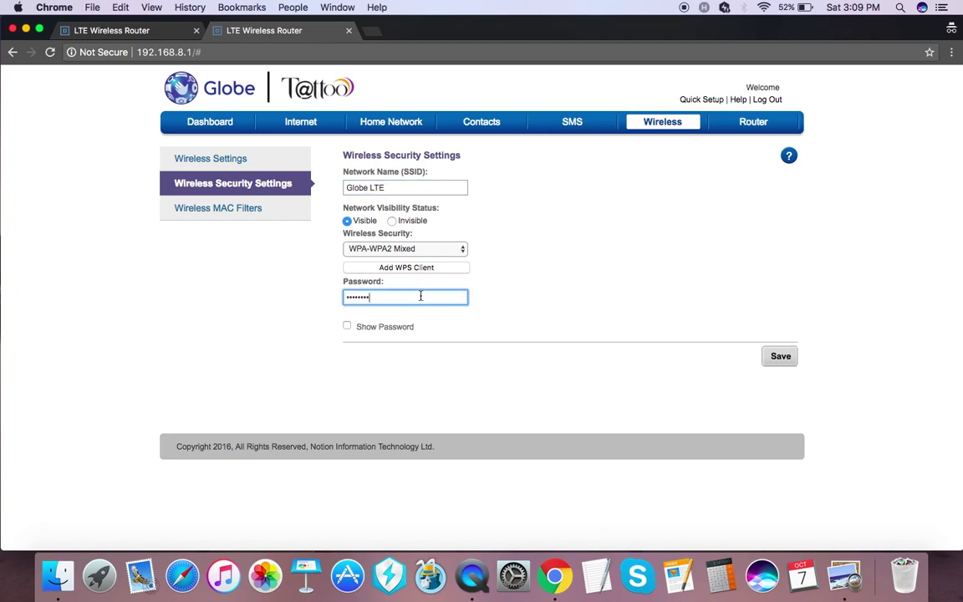
pyautogui.click(347, 326)
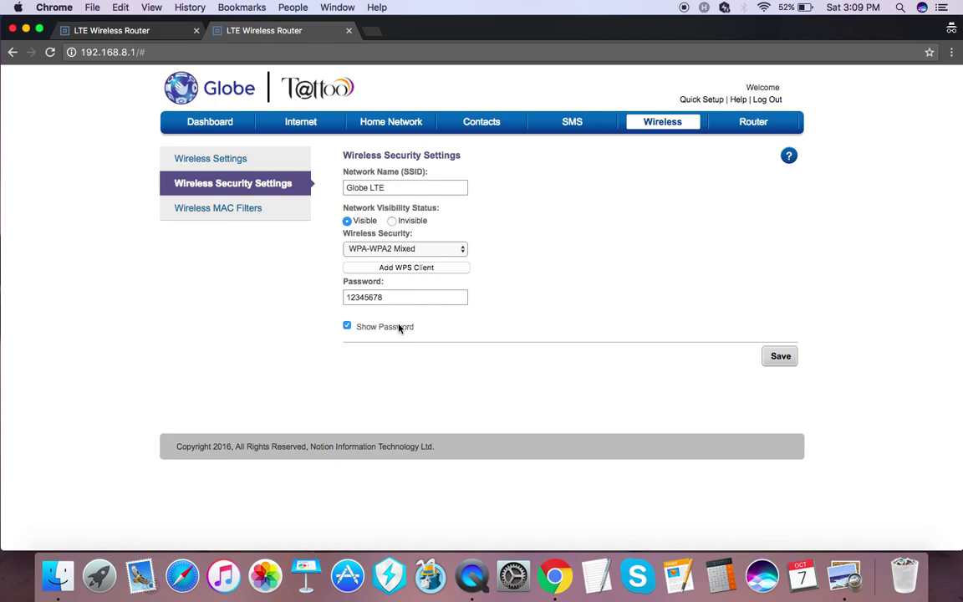
# Step: Hide the password again and retype the network password in the Password field
pyautogui.doubleClick(407, 298)
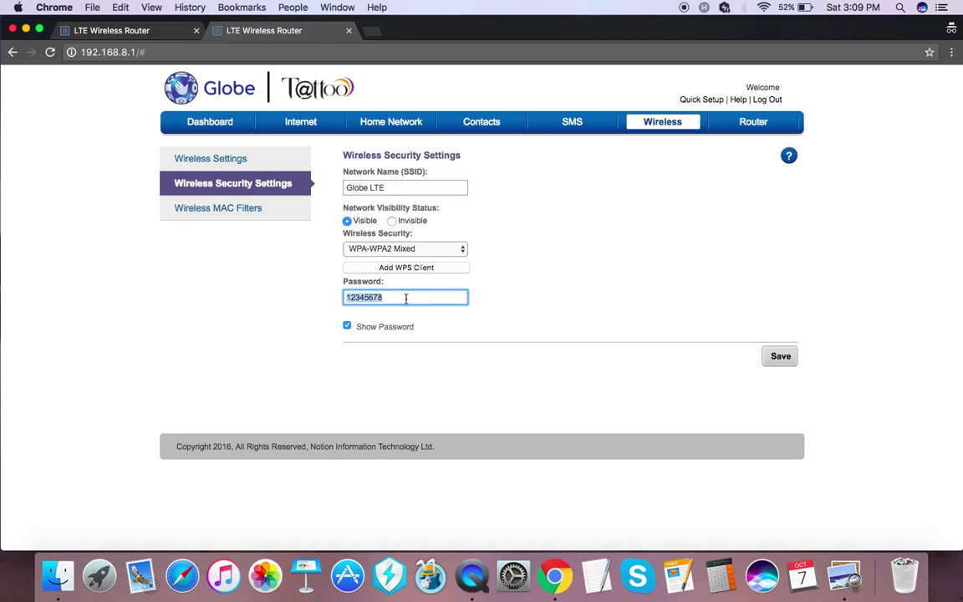
pyautogui.click(347, 325)
pyautogui.click(398, 298)
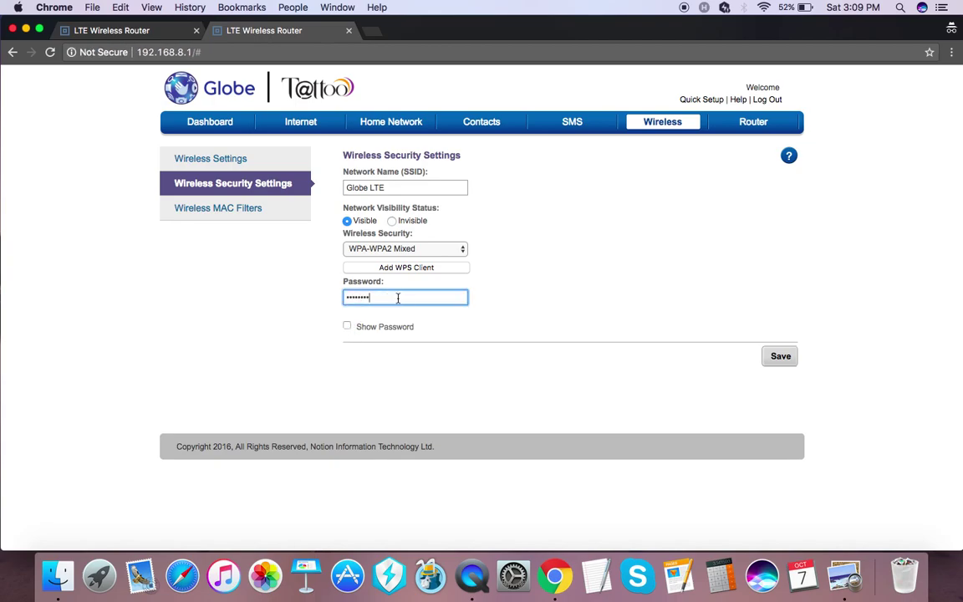
pyautogui.doubleClick(398, 298)
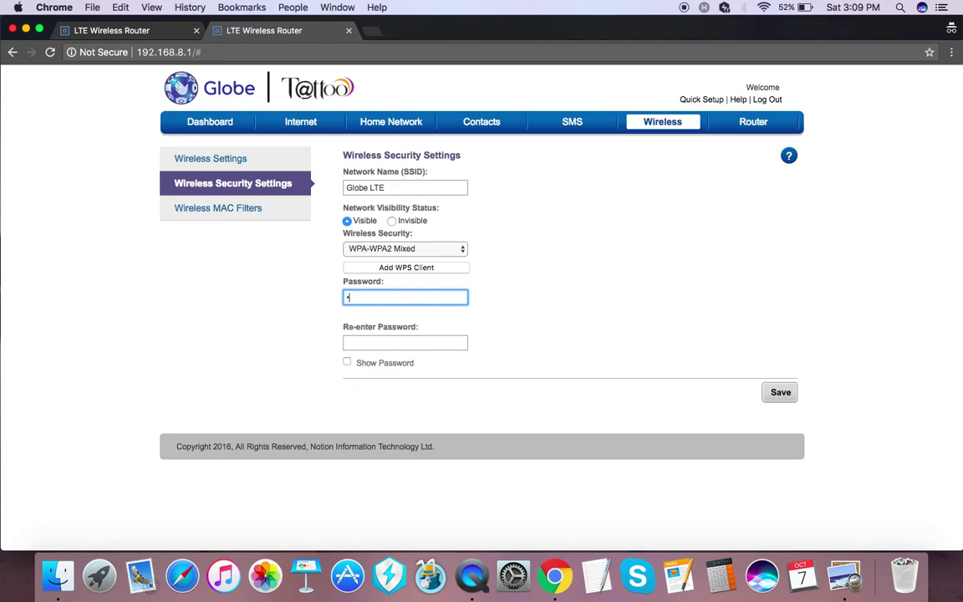
# Step: Enter the same password in Re-enter Password and save the wireless security settings
pyautogui.click(385, 342)
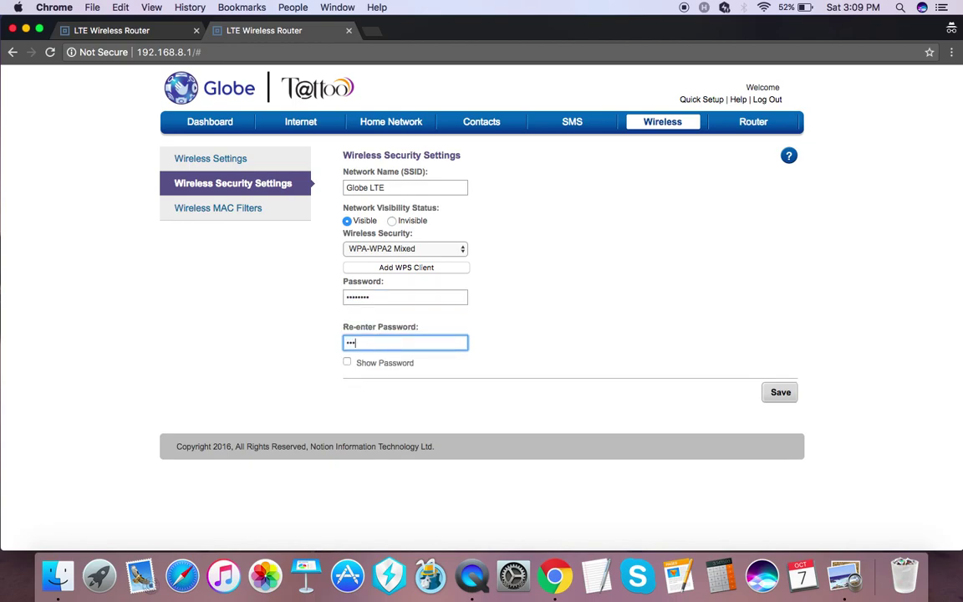
pyautogui.click(790, 393)
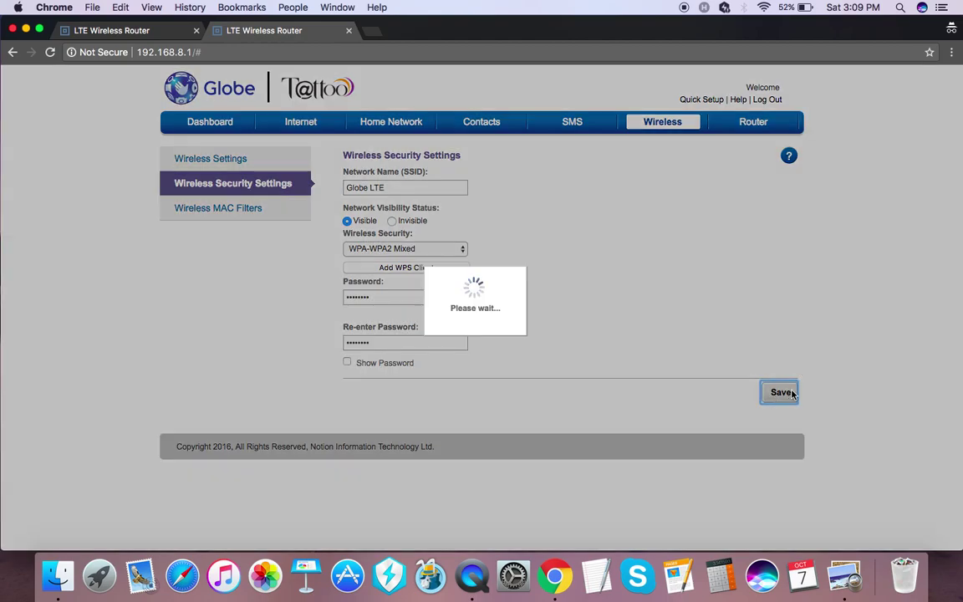